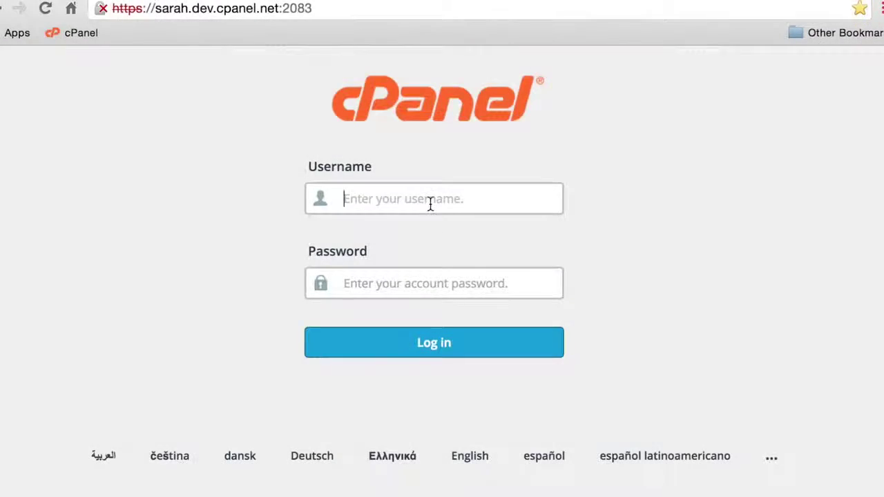
- Log in to cPanel with the account's username and password
{"action": "type", "text": "user"}
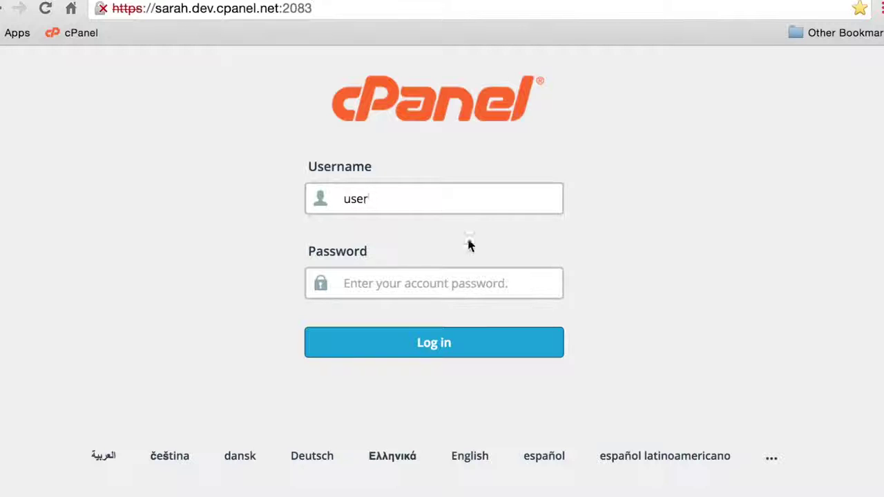
{"action": "left_click", "coordinate": [468, 283]}
{"action": "type", "text": "••"}
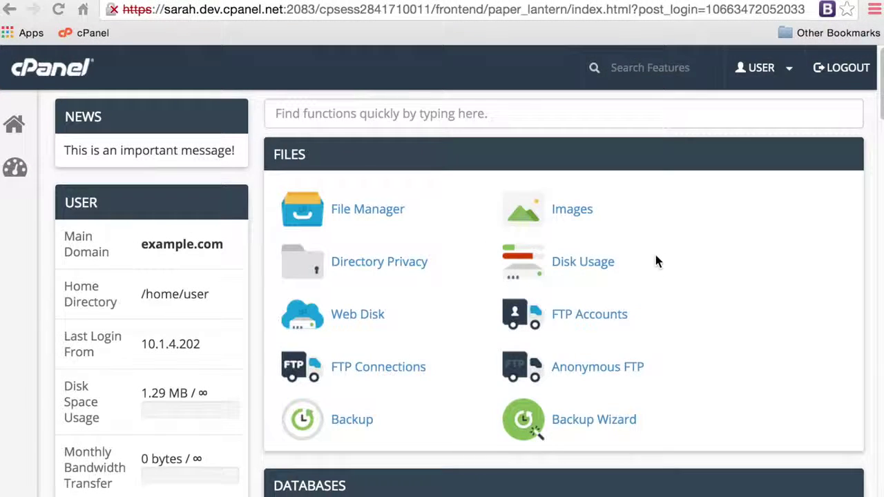
- Scroll the dashboard down to the Email section and open Email Accounts
{"action": "scroll", "coordinate": [655, 261], "scroll_direction": "down", "scroll_amount": 5}
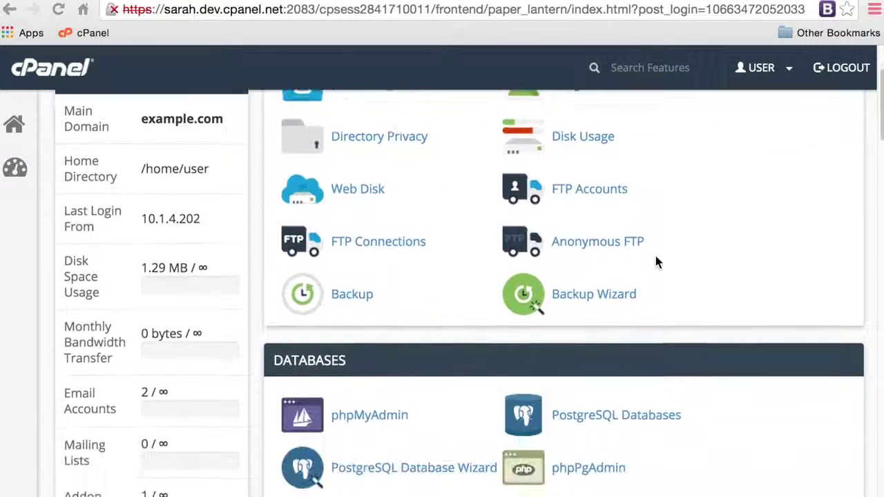
{"action": "scroll", "coordinate": [656, 257], "scroll_direction": "down", "scroll_amount": 8}
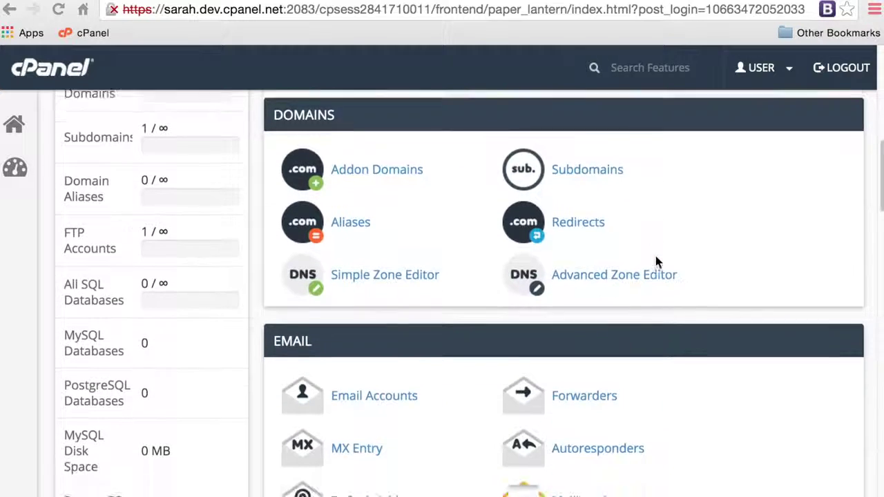
{"action": "scroll", "coordinate": [657, 261], "scroll_direction": "down", "scroll_amount": 1}
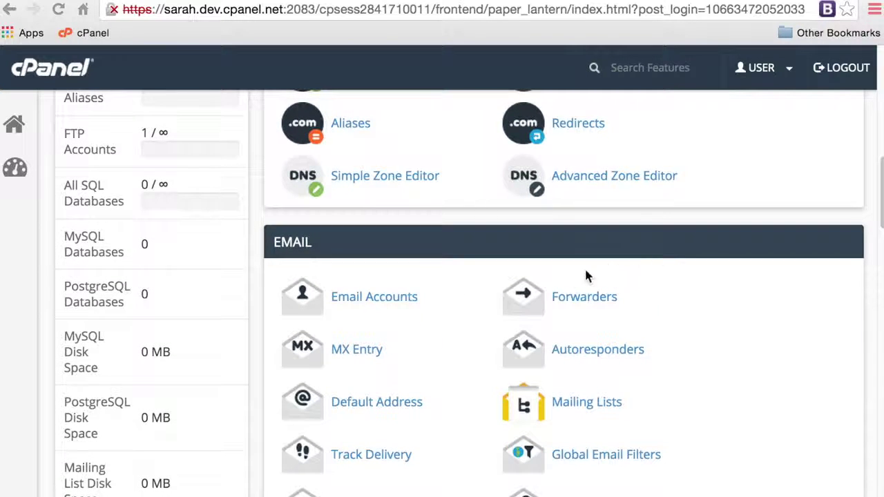
{"action": "left_click", "coordinate": [366, 301]}
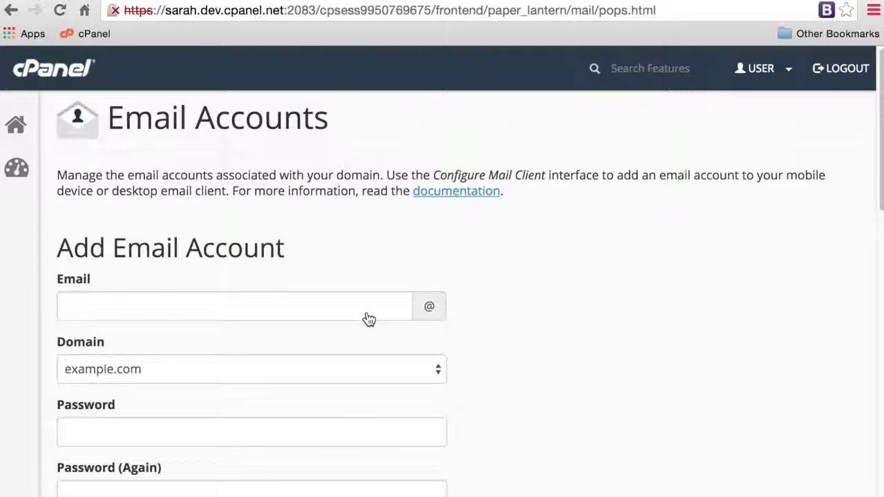
- Bring the Add Email Account form into view and place the cursor in the Email field
{"action": "left_click_drag", "start_coordinate": [881, 168], "coordinate": [862, 203]}
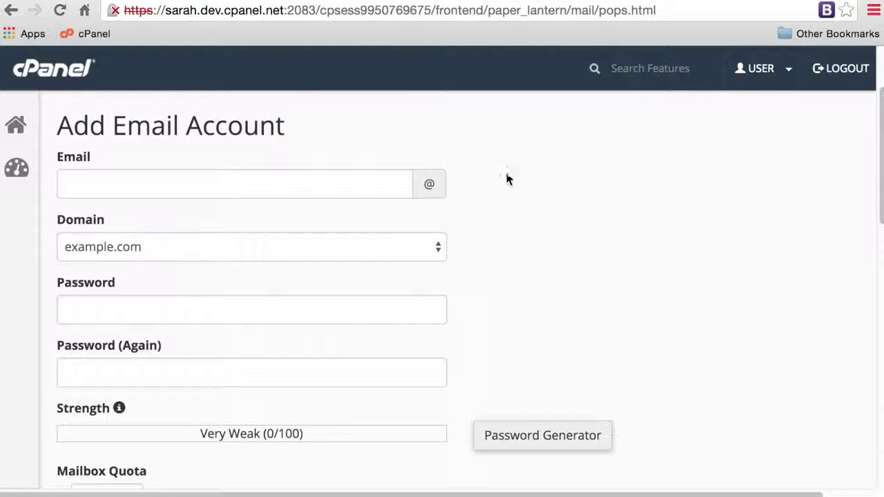
{"action": "left_click", "coordinate": [350, 179]}
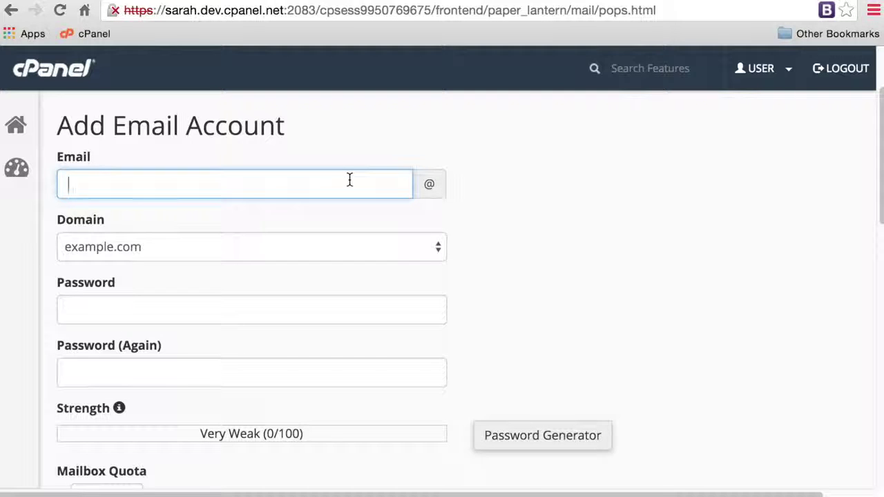
- Enter the new mailbox name and keep example.com as its domain
{"action": "type", "text": "malcolm"}
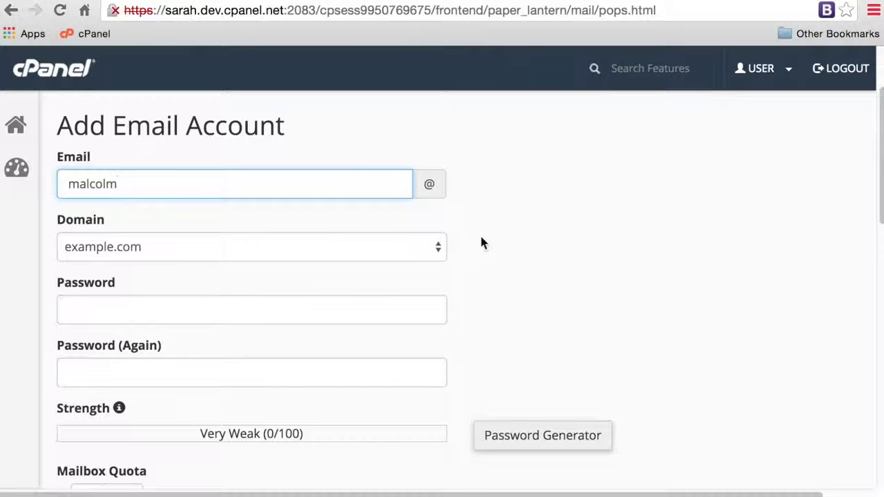
{"action": "left_click", "coordinate": [381, 255]}
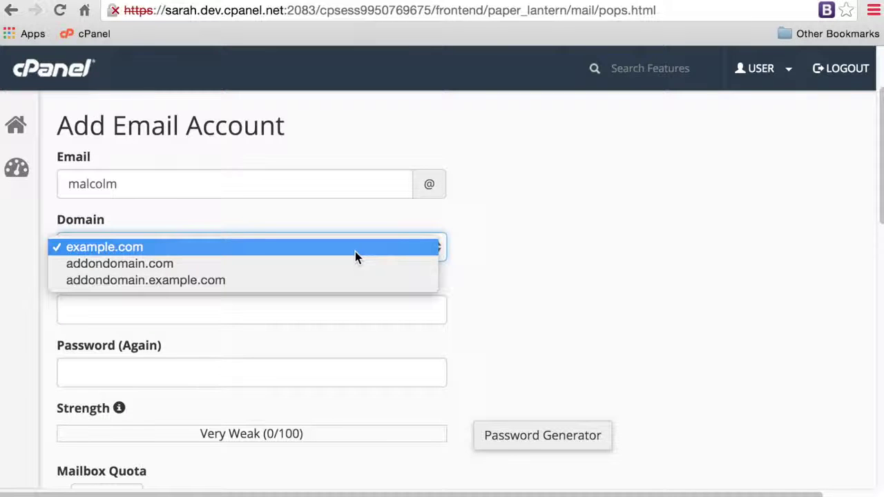
{"action": "left_click", "coordinate": [354, 247]}
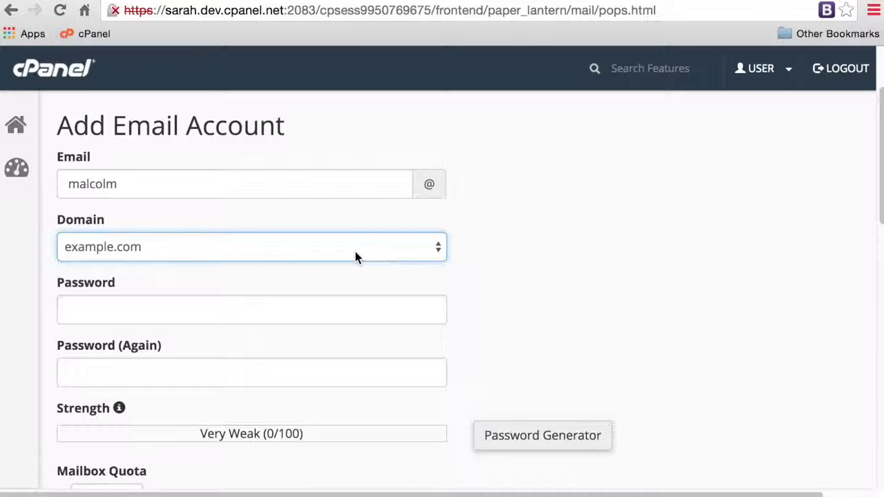
- Enter and confirm the account password, rated Strong (68/100), and bring up the Password Generator
{"action": "scroll", "coordinate": [492, 260], "scroll_direction": "down", "scroll_amount": 3}
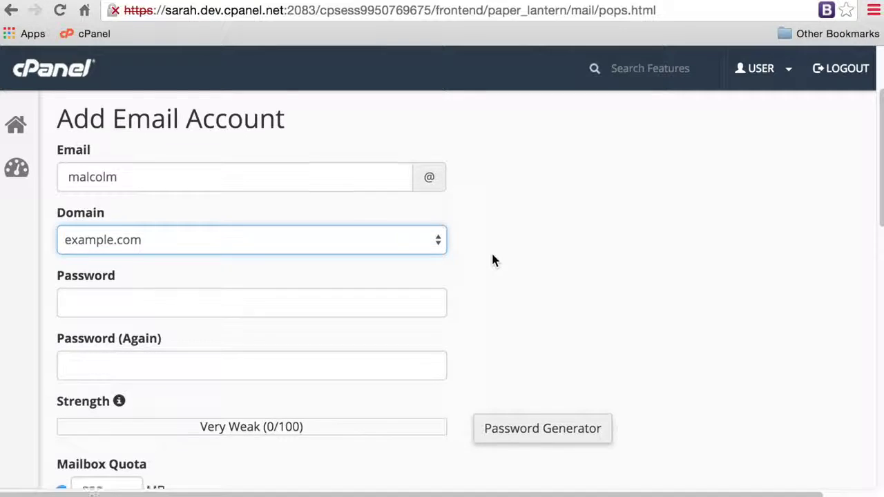
{"action": "left_click", "coordinate": [412, 229]}
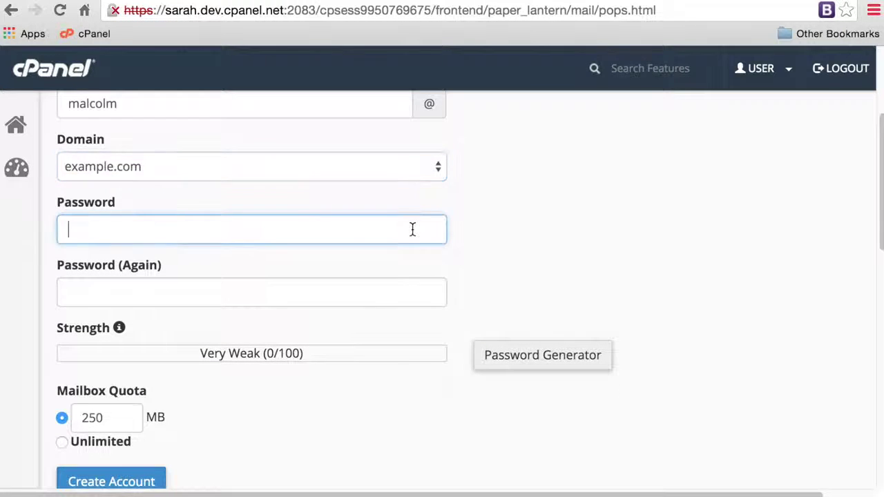
{"action": "type", "text": "12345678"}
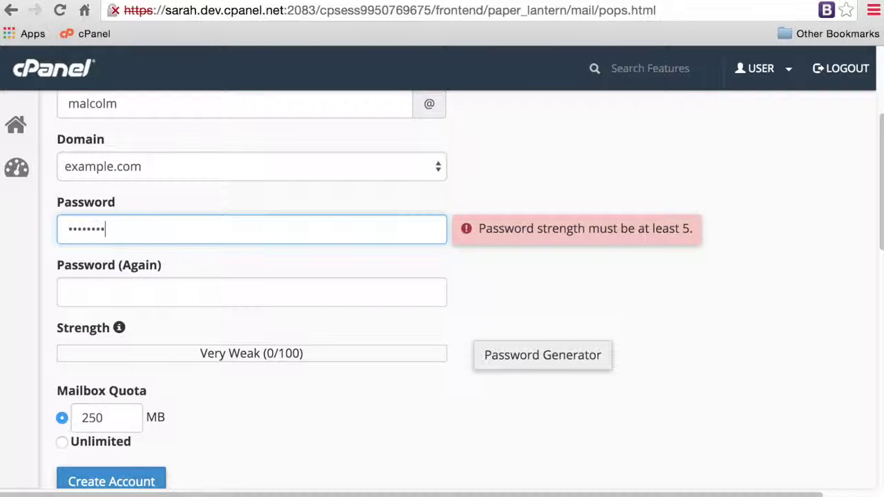
{"action": "left_click", "coordinate": [378, 297]}
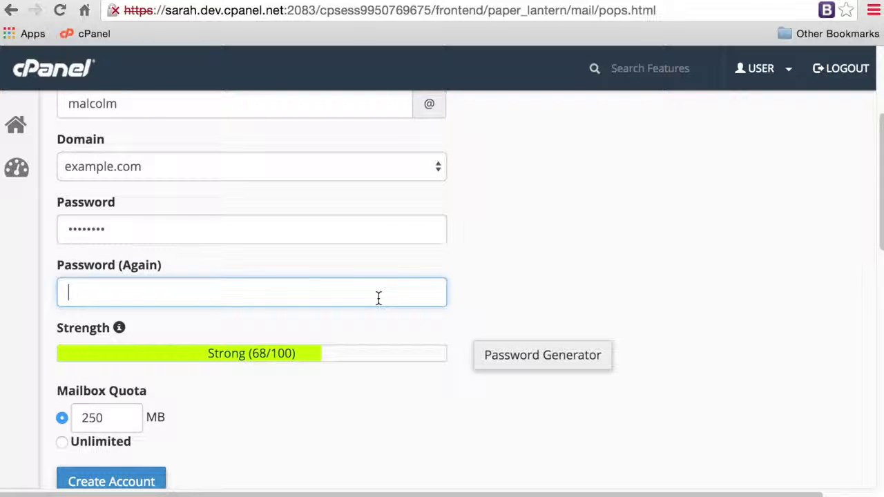
{"action": "type", "text": "12345678"}
{"action": "scroll", "coordinate": [521, 282], "scroll_direction": "down", "scroll_amount": 1}
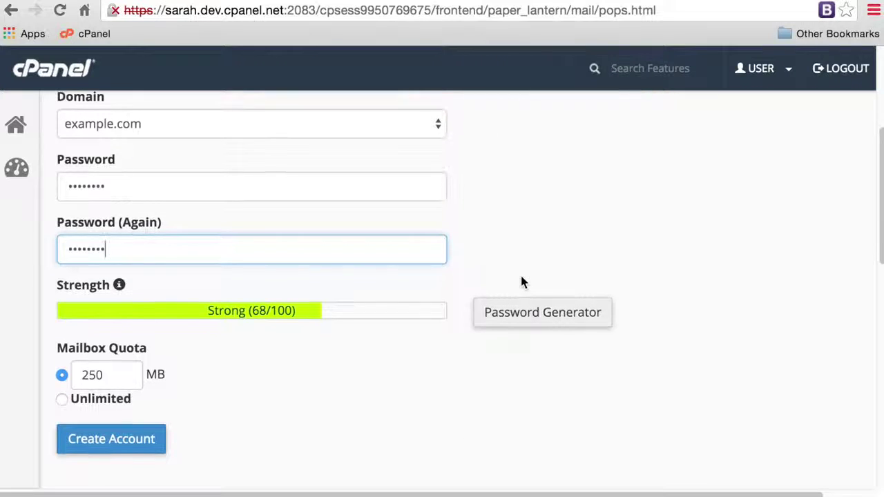
{"action": "left_click", "coordinate": [523, 314]}
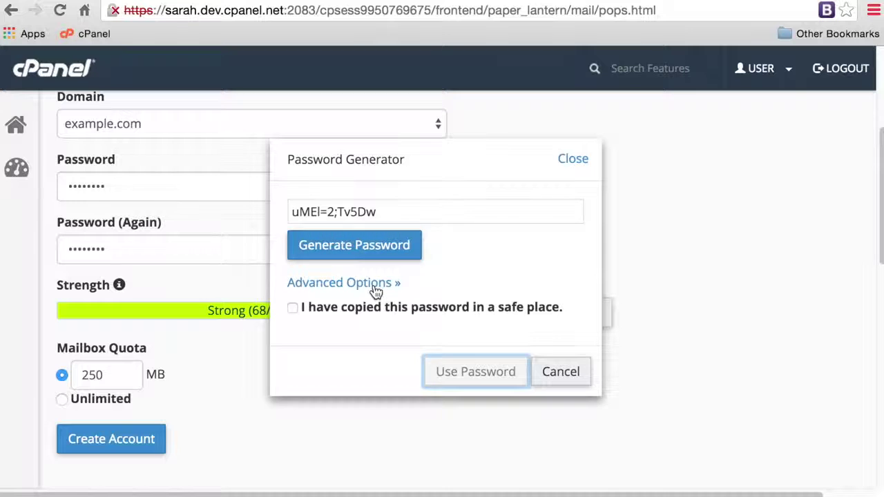
- Try the generator's letter, number and symbol options, then cancel to keep the manual password
{"action": "left_click", "coordinate": [373, 284]}
{"action": "scroll", "coordinate": [376, 291], "scroll_direction": "down", "scroll_amount": 2}
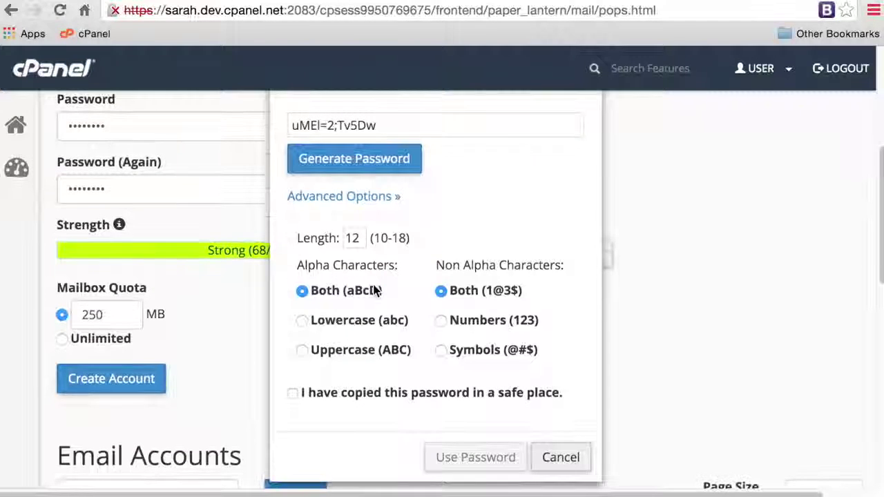
{"action": "left_click", "coordinate": [372, 324]}
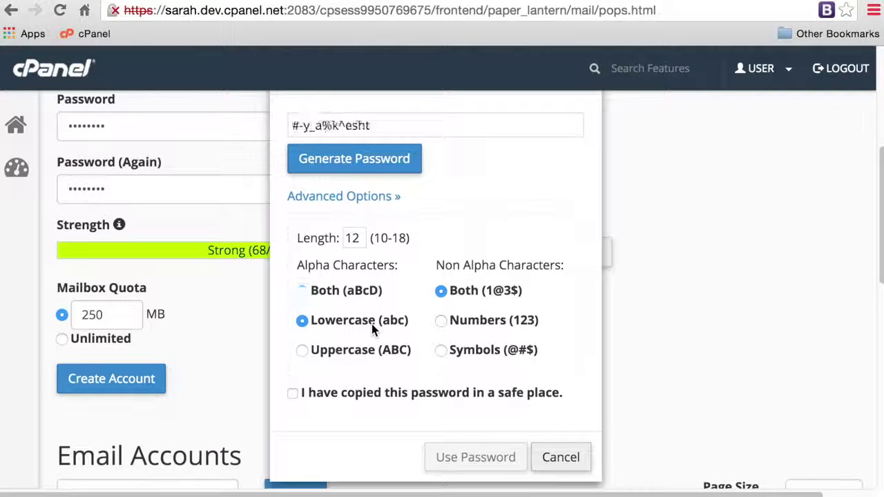
{"action": "left_click", "coordinate": [365, 344]}
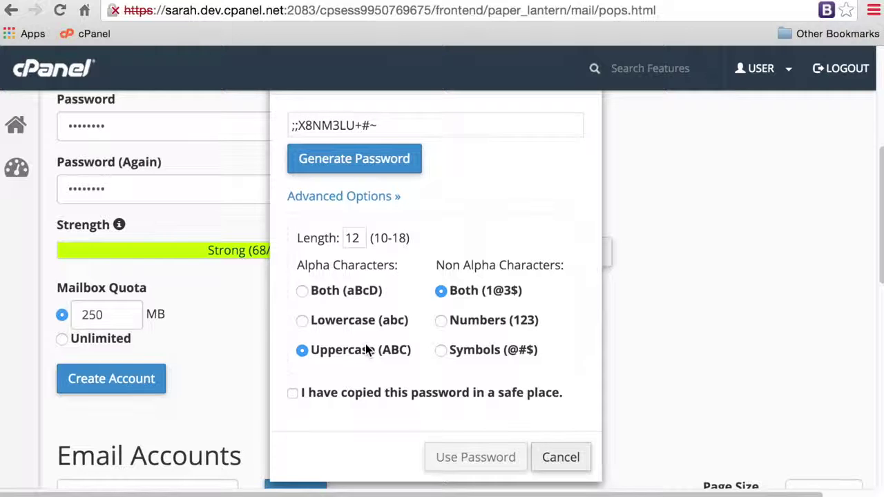
{"action": "left_click", "coordinate": [470, 322]}
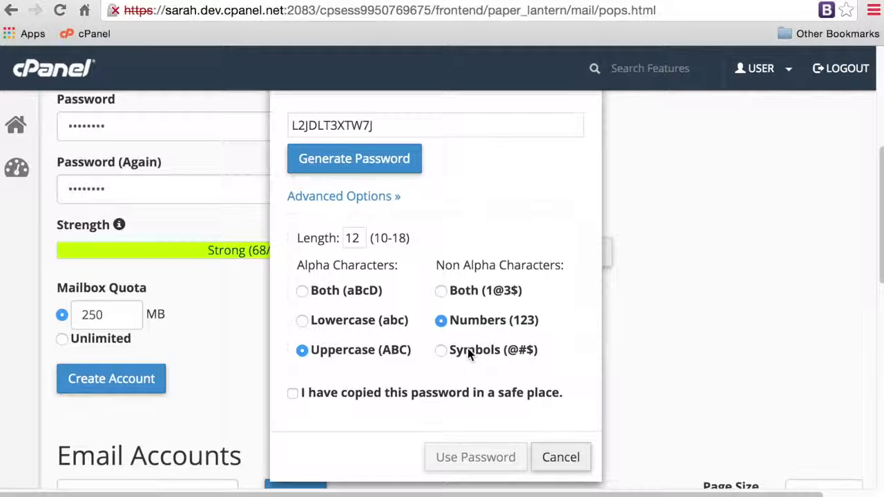
{"action": "left_click", "coordinate": [467, 351]}
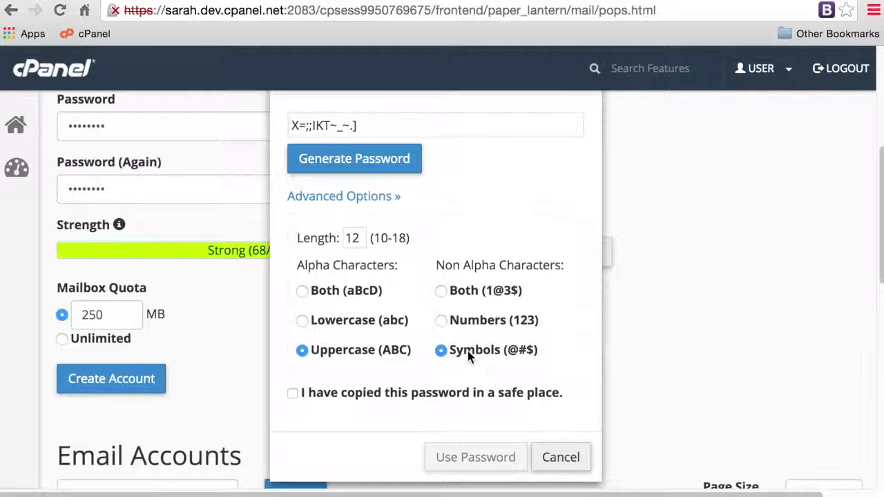
{"action": "left_click", "coordinate": [459, 291]}
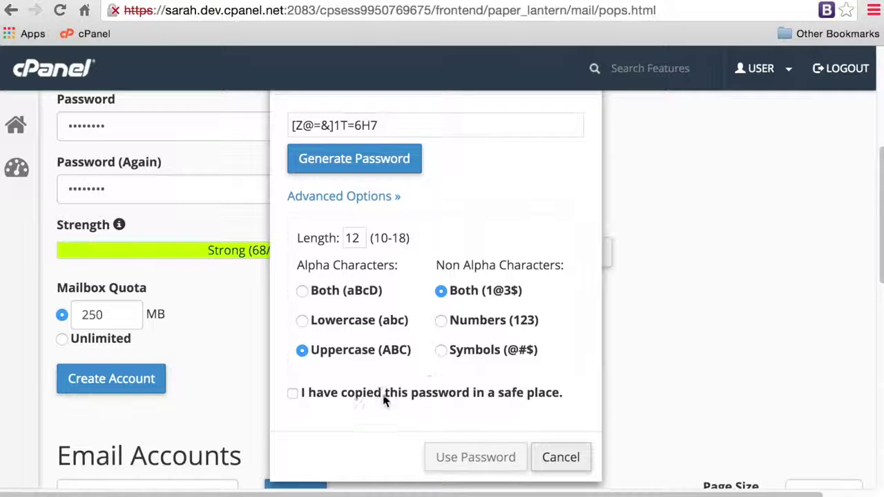
{"action": "left_click", "coordinate": [328, 293]}
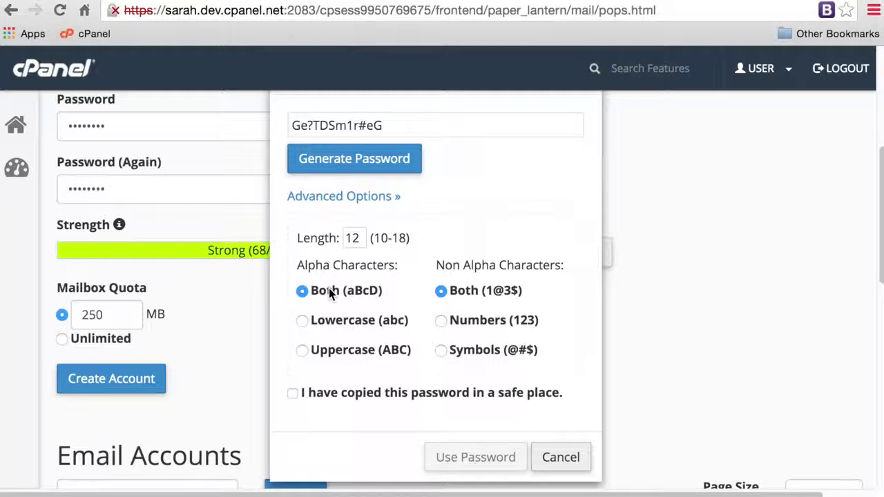
{"action": "left_click", "coordinate": [293, 393]}
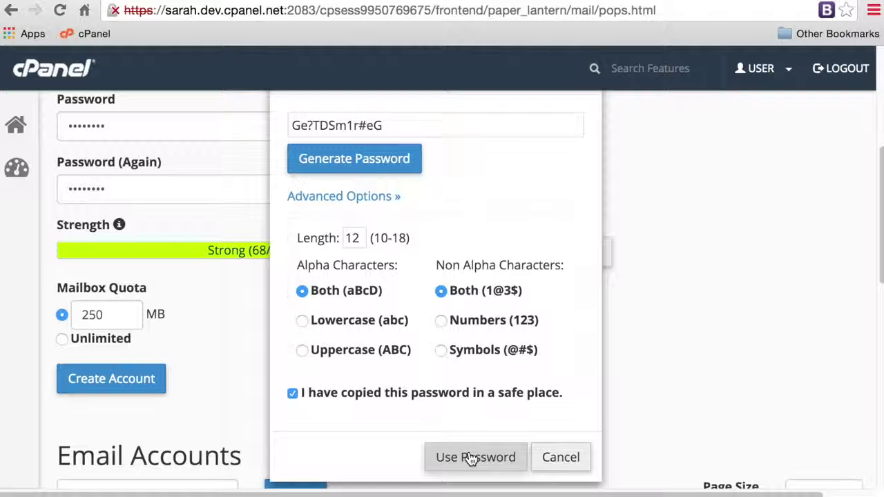
{"action": "left_click", "coordinate": [569, 457]}
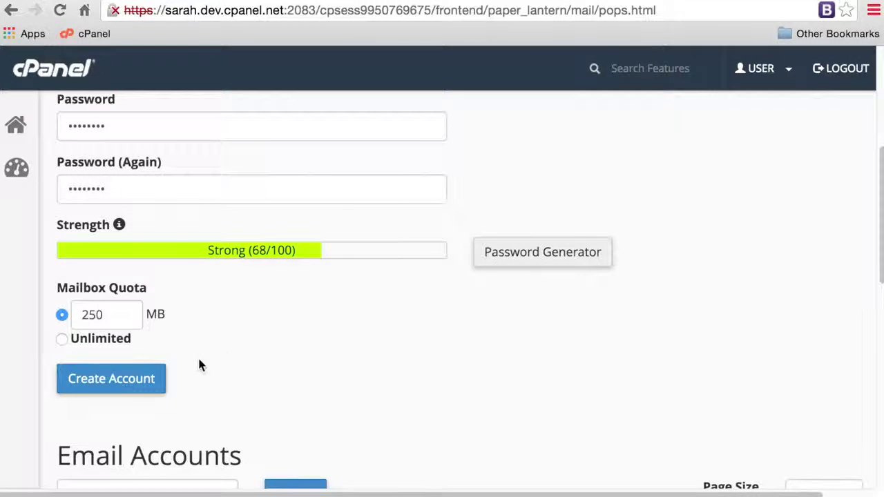
- Replace the 250 MB quota with 1500, switch to Unlimited, and create the account
{"action": "left_click", "coordinate": [112, 314]}
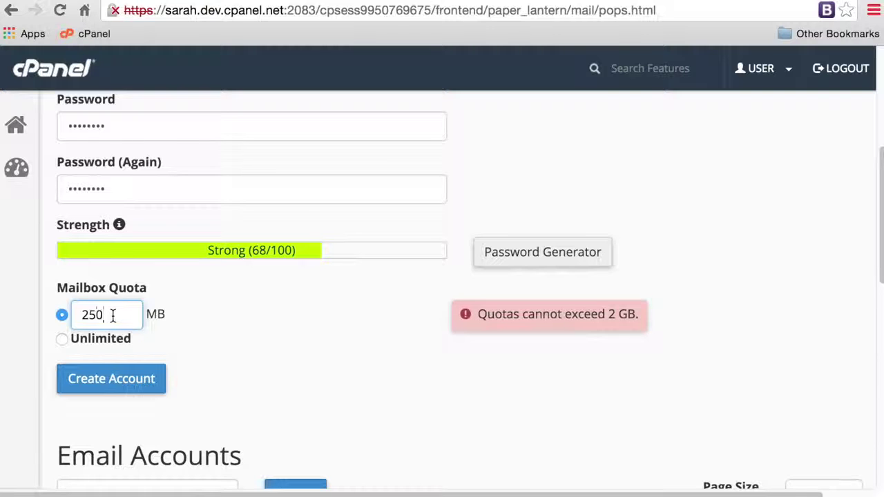
{"action": "key", "text": "BackSpace"}
{"action": "key", "text": "BackSpace"}
{"action": "key", "text": "BackSpace"}
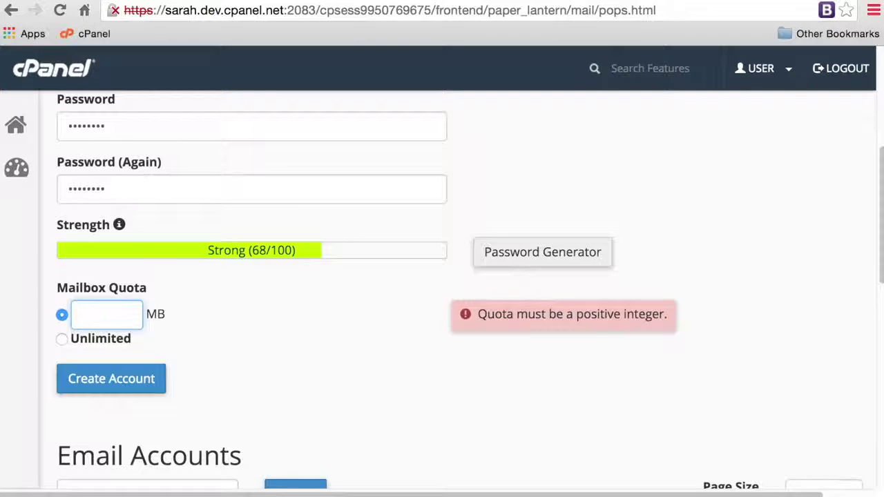
{"action": "type", "text": "1"}
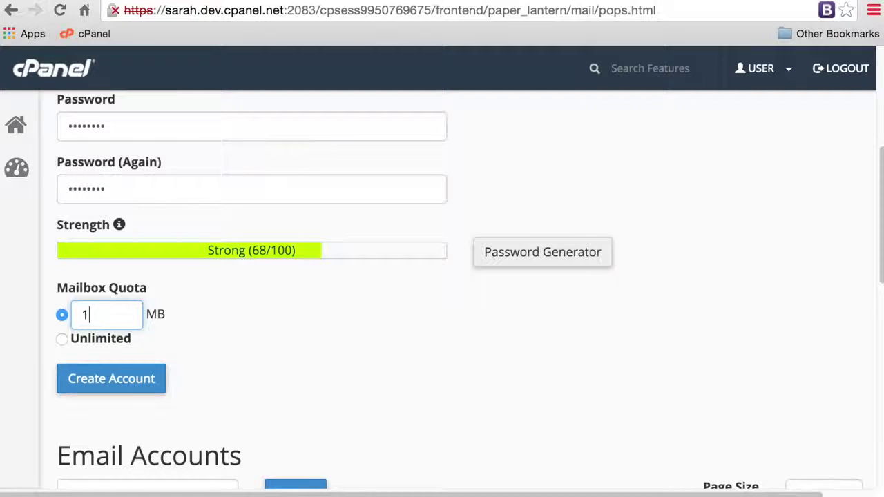
{"action": "type", "text": "500"}
{"action": "left_click", "coordinate": [97, 340]}
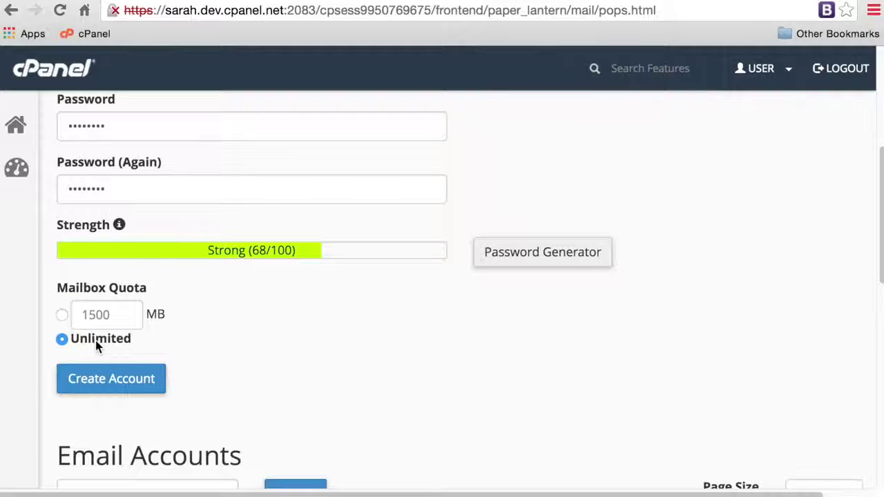
{"action": "left_click", "coordinate": [138, 381]}
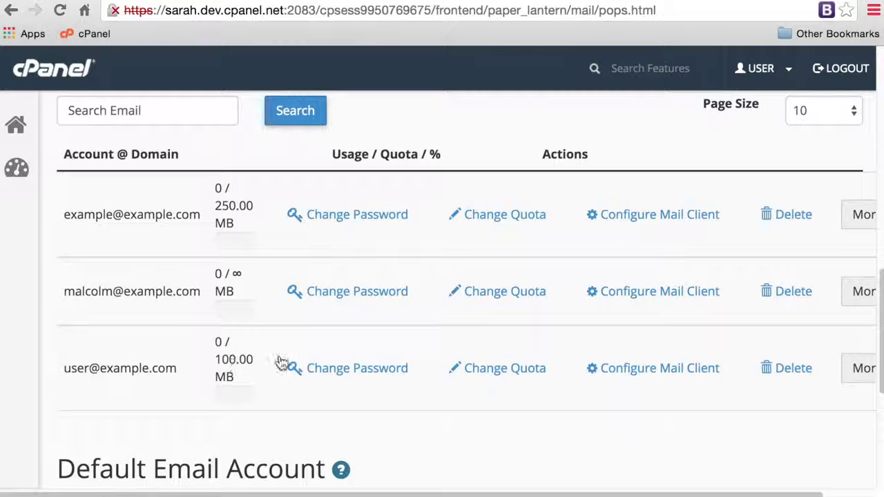
- Scroll to the accounts list and open the new mailbox's password change form
{"action": "scroll", "coordinate": [346, 302], "scroll_direction": "down", "scroll_amount": 1}
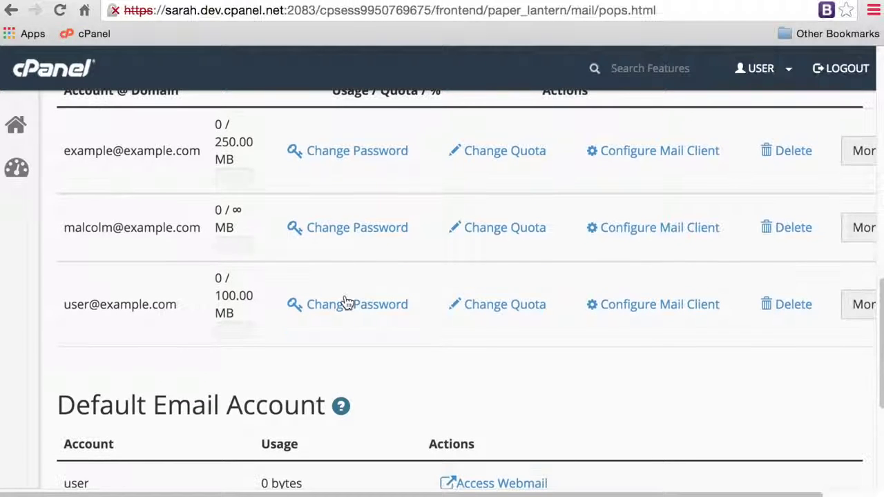
{"action": "left_click", "coordinate": [349, 235]}
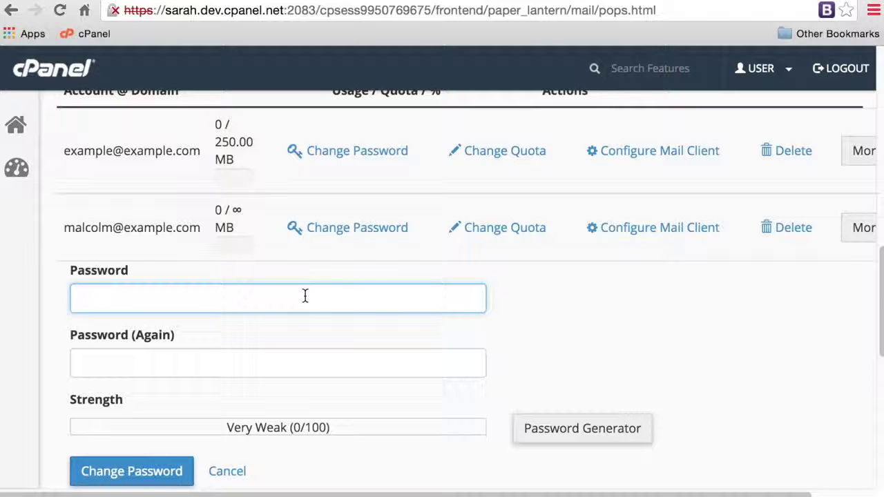
- Enter and confirm a new password for the mailbox and save it
{"action": "type", "text": "1234"}
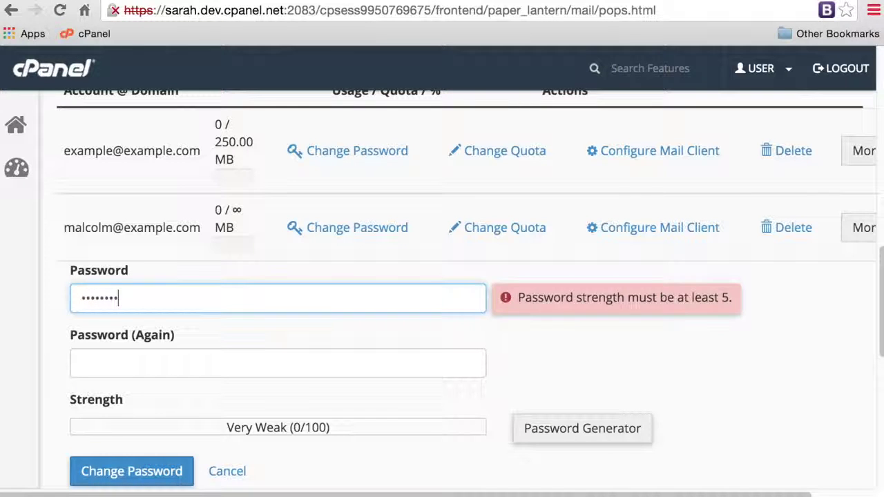
{"action": "left_click", "coordinate": [310, 363]}
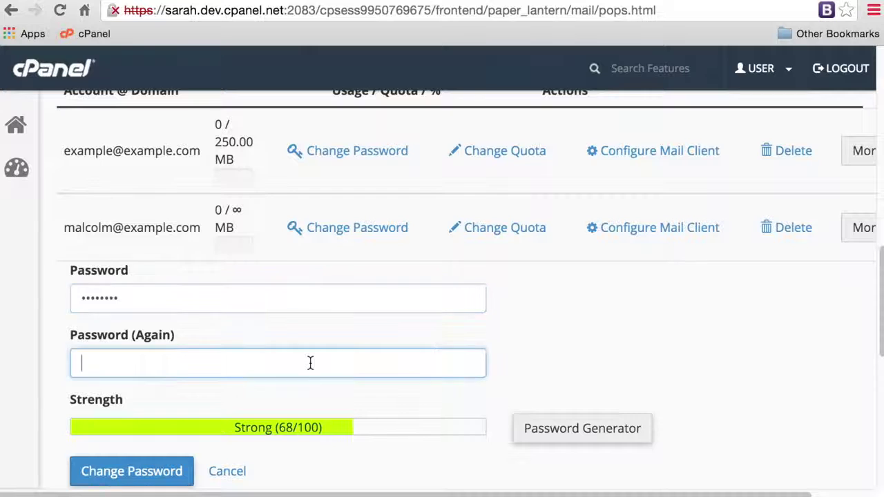
{"action": "type", "text": "12345678"}
{"action": "left_click", "coordinate": [163, 475]}
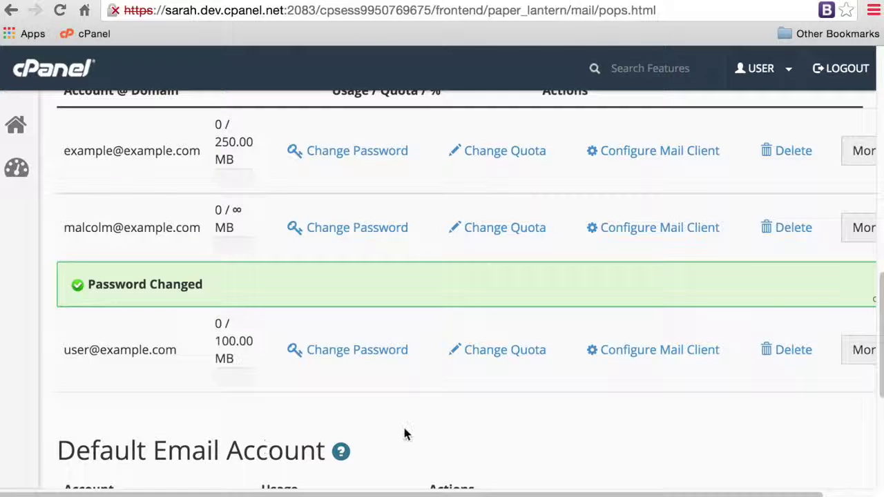
- Edit the new mailbox's quota, save it as Unlimited, and request deleting the account
{"action": "left_click", "coordinate": [500, 235]}
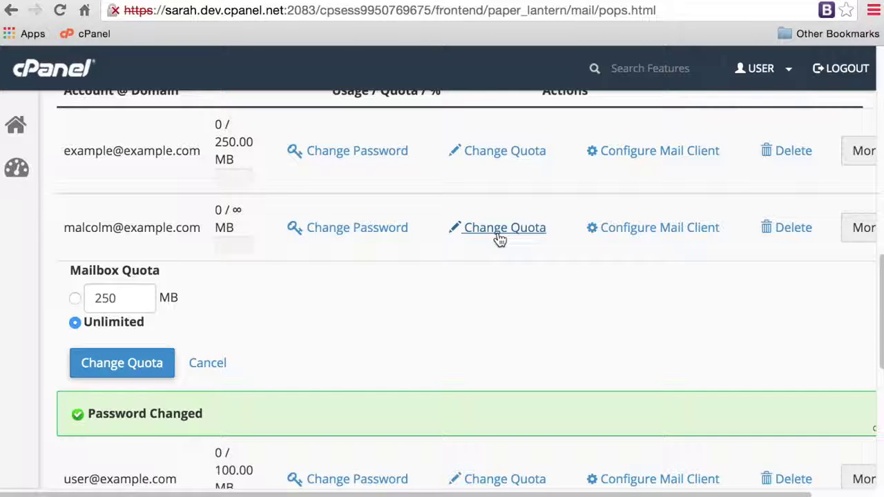
{"action": "left_click", "coordinate": [130, 298]}
{"action": "key", "text": "BackSpace"}
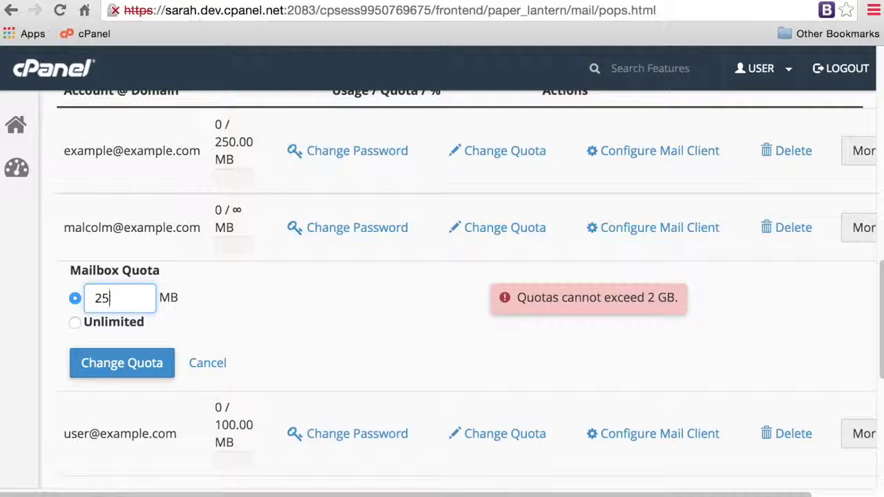
{"action": "type", "text": "2"}
{"action": "left_click", "coordinate": [74, 323]}
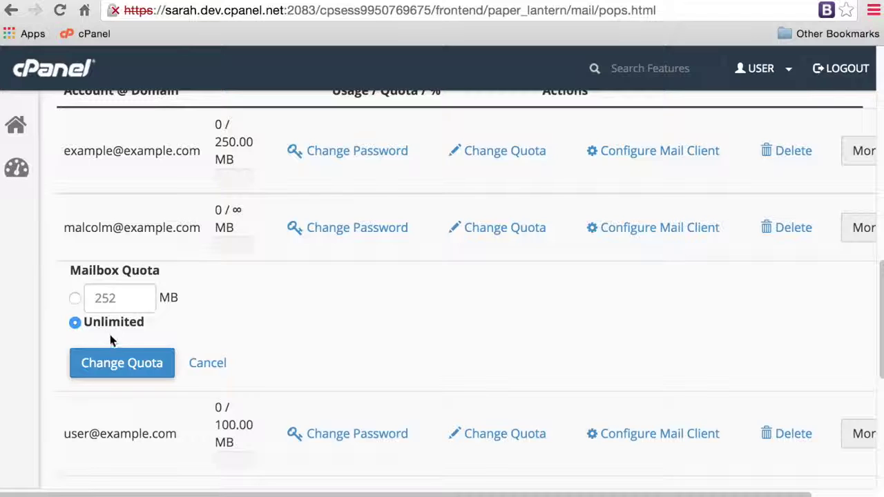
{"action": "left_click", "coordinate": [121, 363]}
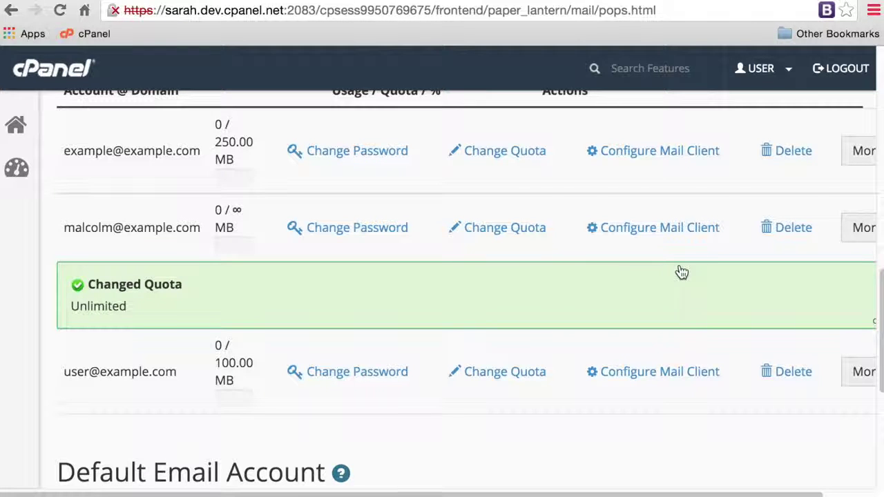
{"action": "left_click", "coordinate": [792, 235]}
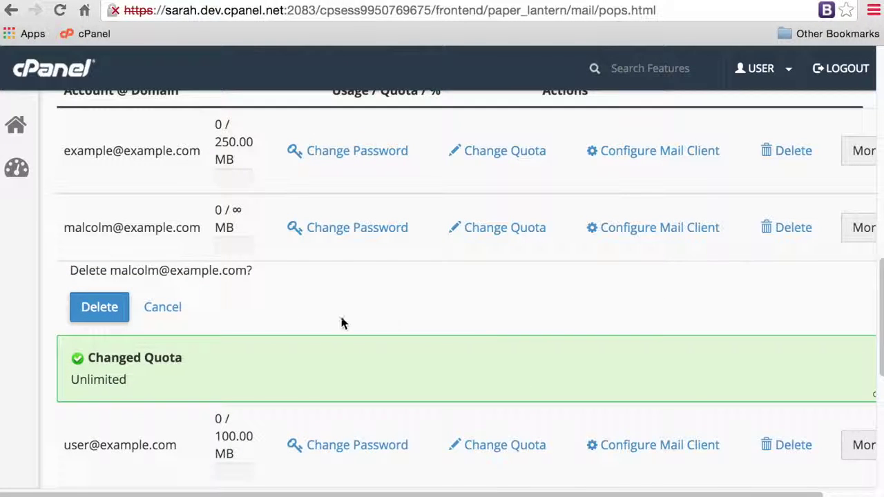
- Confirm the mailbox deletion and open Configure Mail Client for the first example.com account
{"action": "left_click", "coordinate": [90, 308]}
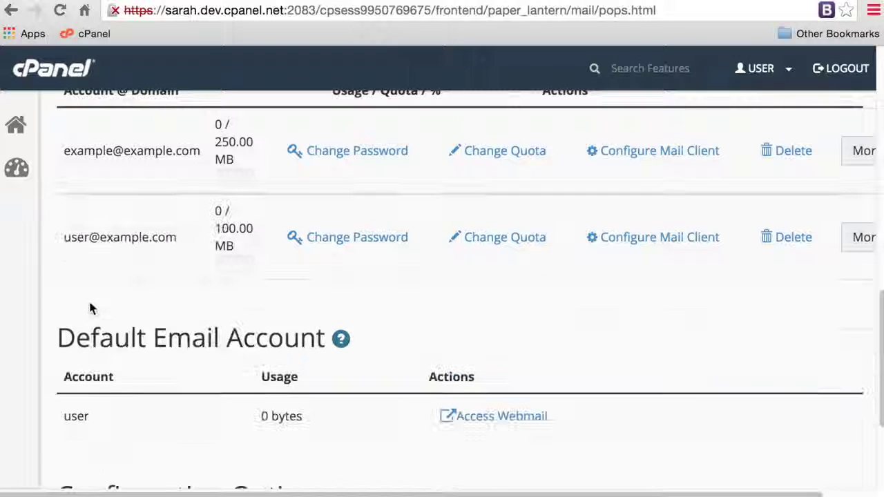
{"action": "scroll", "coordinate": [90, 308], "scroll_direction": "up", "scroll_amount": 3}
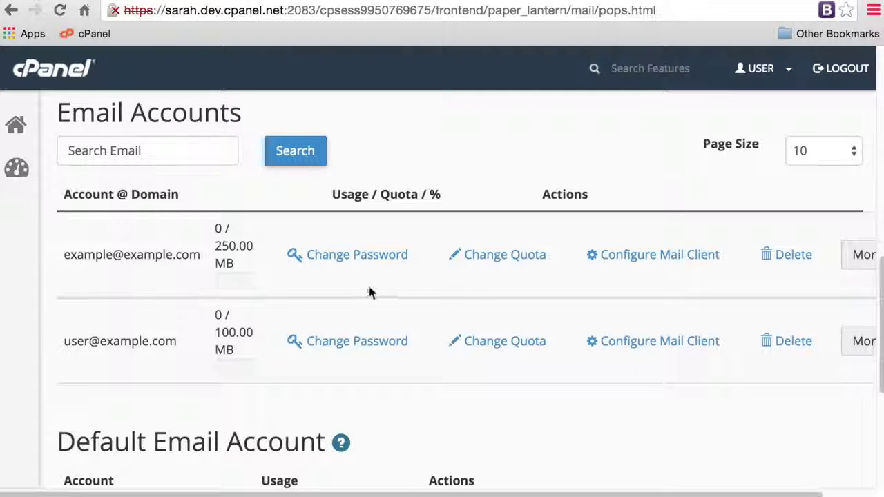
{"action": "left_click", "coordinate": [621, 255]}
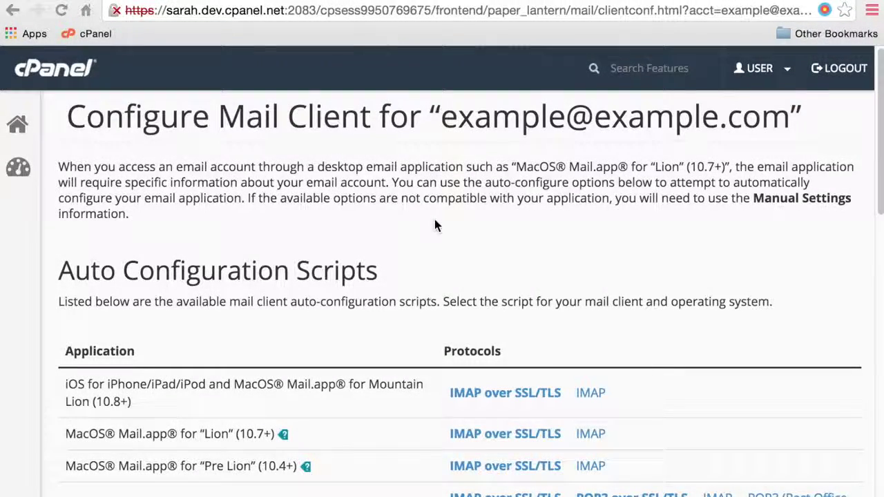
- Scroll to Manual Settings showing SSL ports 993/995/465 and non-SSL ports 143/110/26
{"action": "scroll", "coordinate": [434, 220], "scroll_direction": "down", "scroll_amount": 3}
{"action": "scroll", "coordinate": [434, 219], "scroll_direction": "down", "scroll_amount": 5}
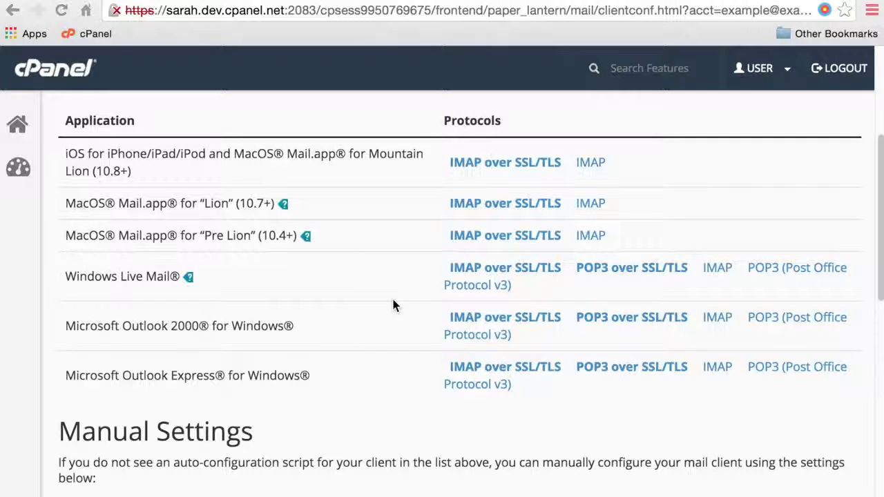
{"action": "scroll", "coordinate": [393, 306], "scroll_direction": "down", "scroll_amount": 3}
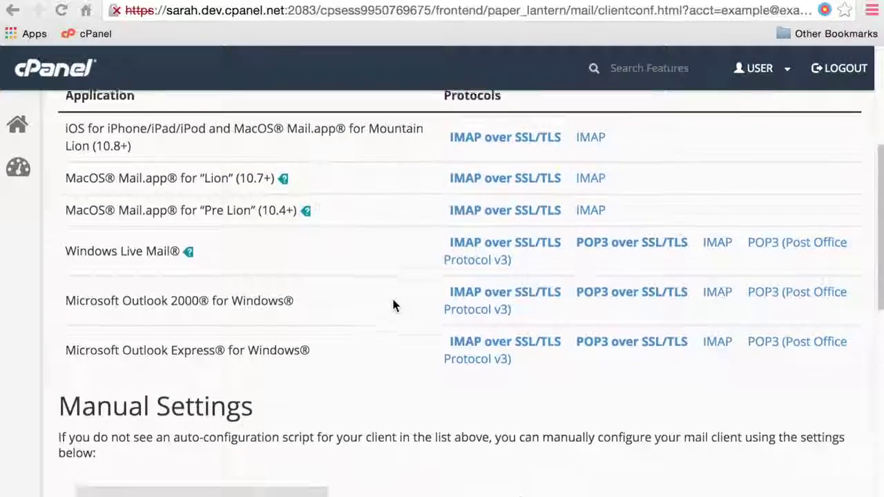
{"action": "scroll", "coordinate": [393, 306], "scroll_direction": "down", "scroll_amount": 5}
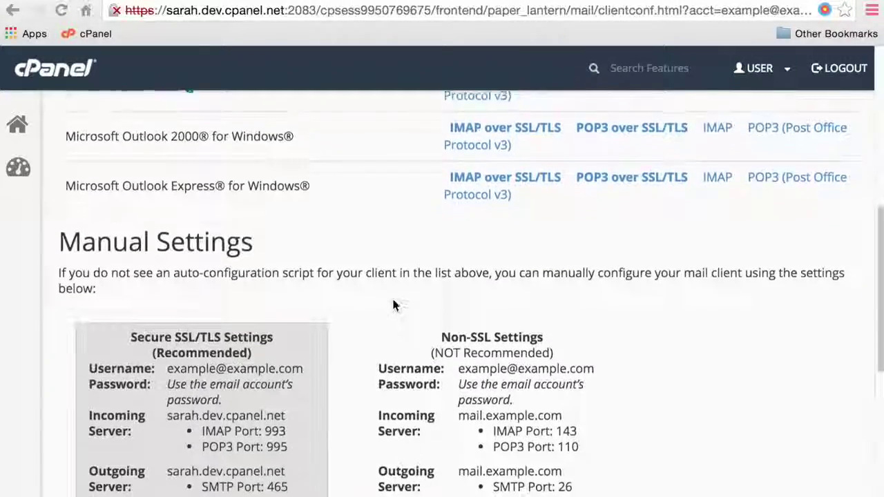
{"action": "scroll", "coordinate": [393, 306], "scroll_direction": "down", "scroll_amount": 2}
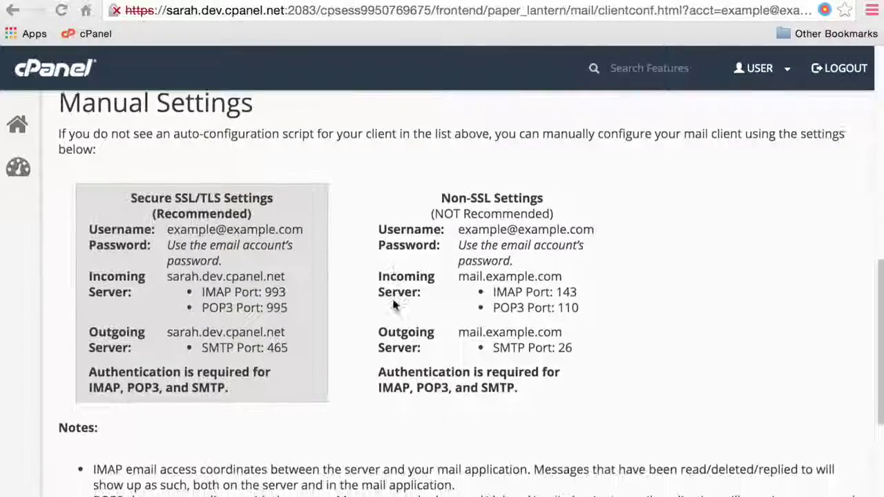